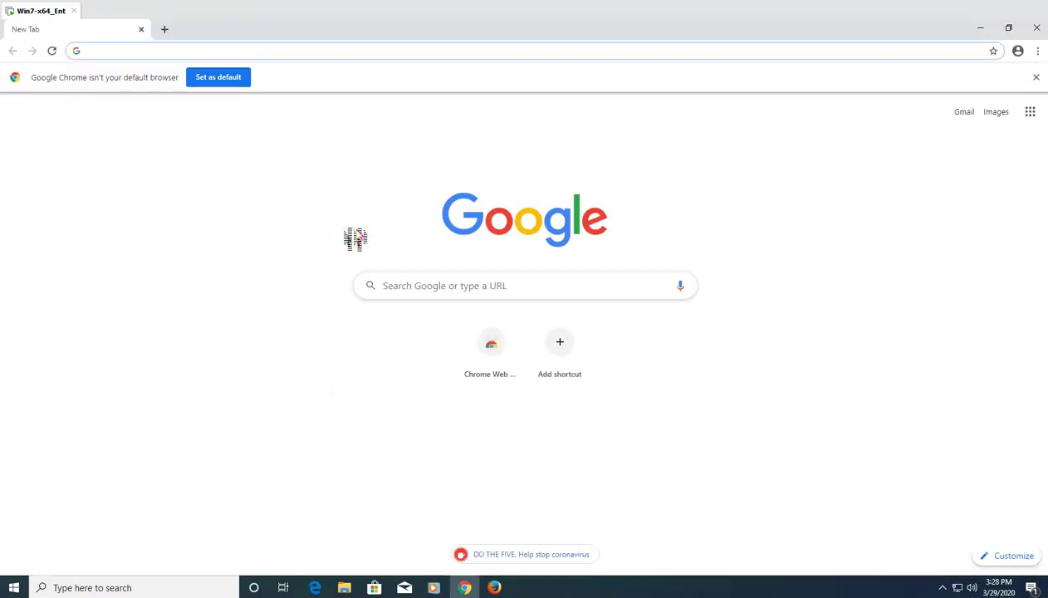
# Step: Search the web for "windows 7 end of support", highlight the end-of-support date, and close the browser
pyautogui.write('windows 7 e')
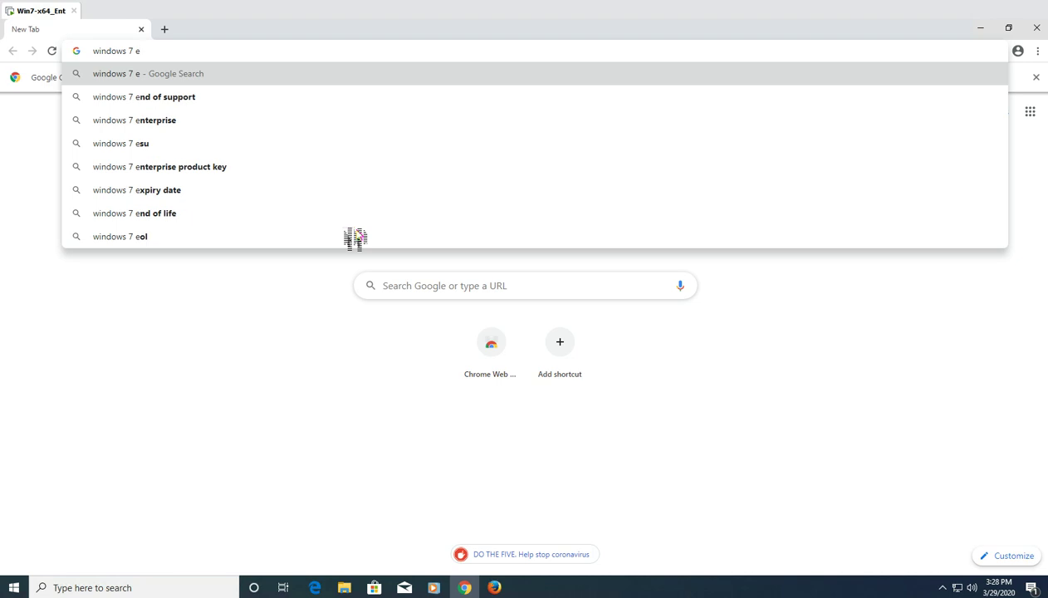
pyautogui.press('Down')
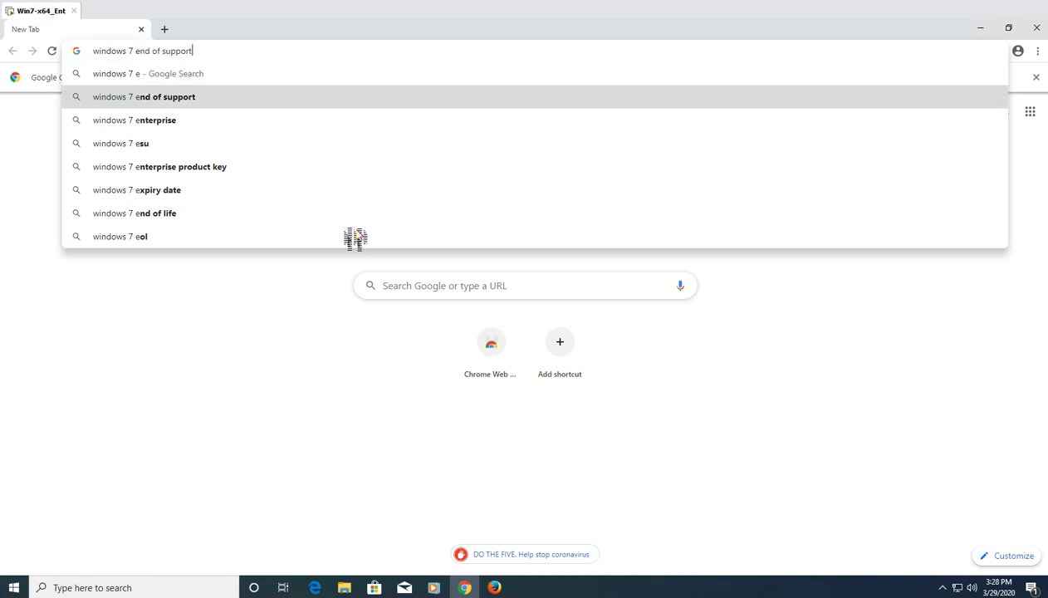
pyautogui.press('Return')
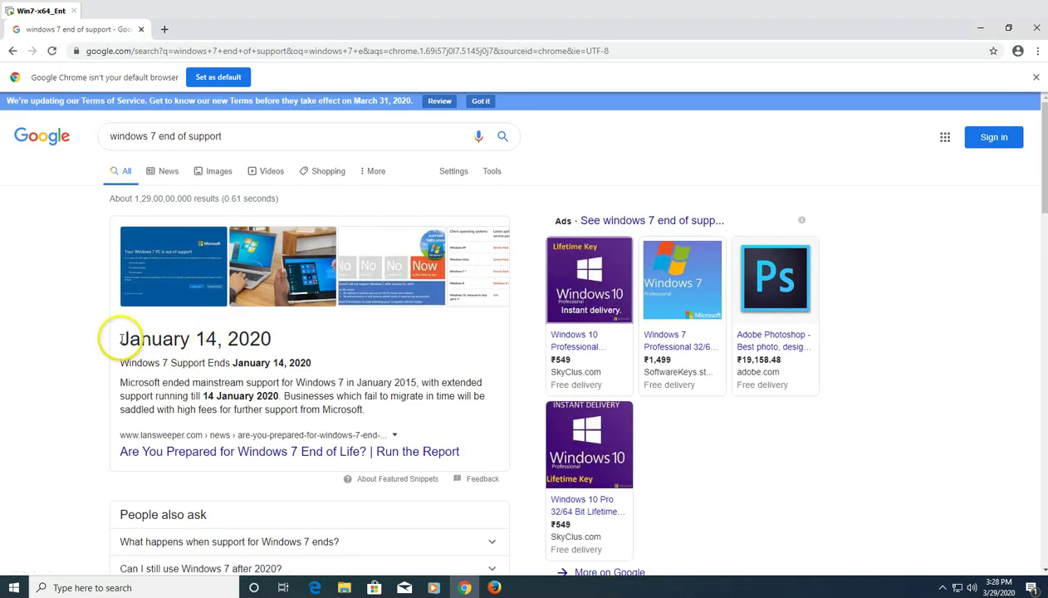
pyautogui.moveTo(122, 340); pyautogui.dragTo(270, 339)
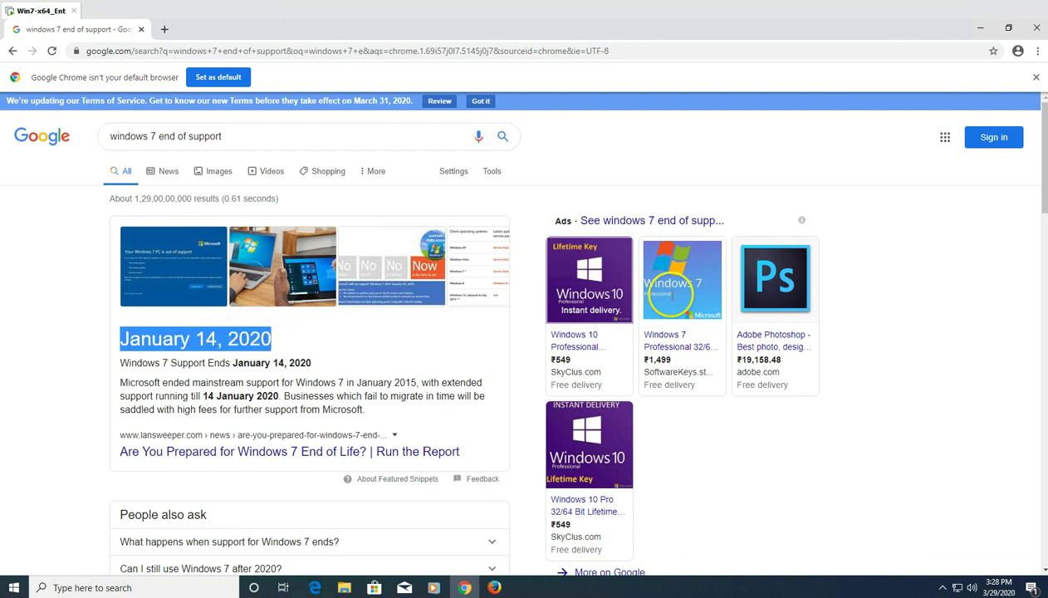
pyautogui.click(1039, 30)
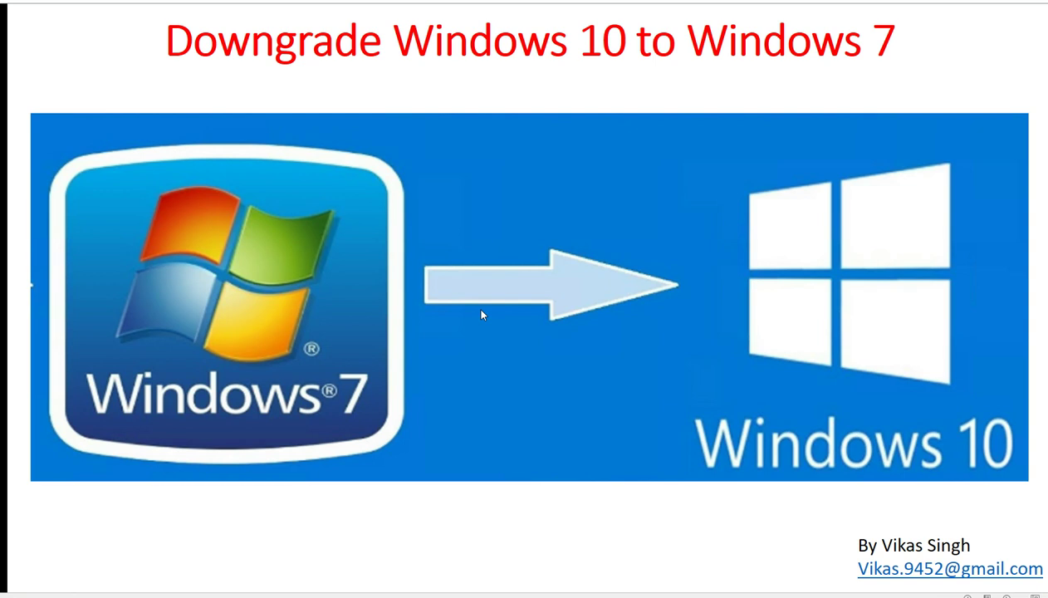
# Step: Open the OSDisk (C:) drive in This PC and check it for the Windows.old folder
pyautogui.click(503, 484)
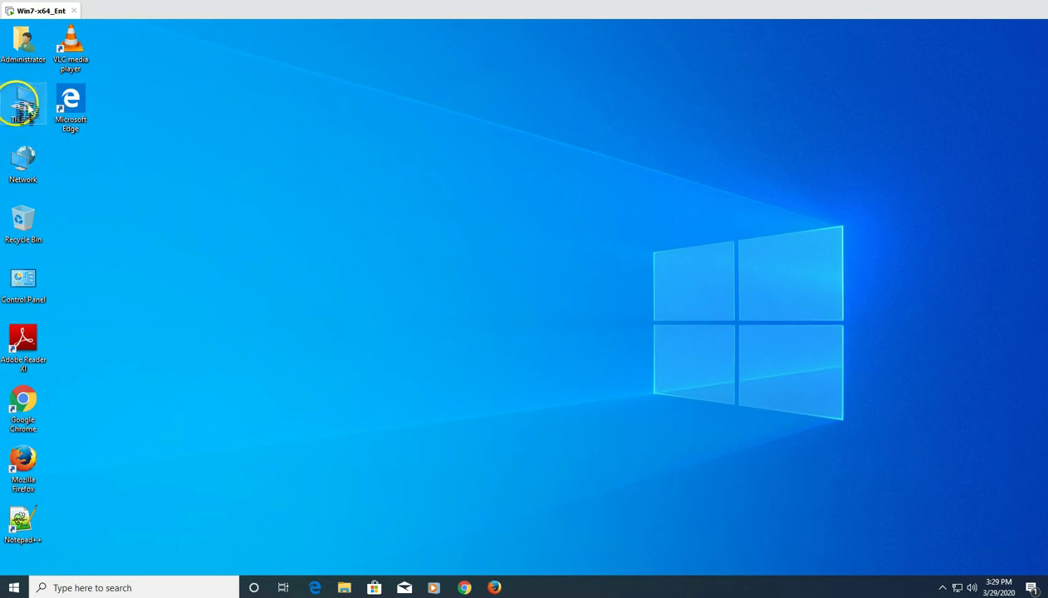
pyautogui.doubleClick(23, 106)
pyautogui.doubleClick(359, 276)
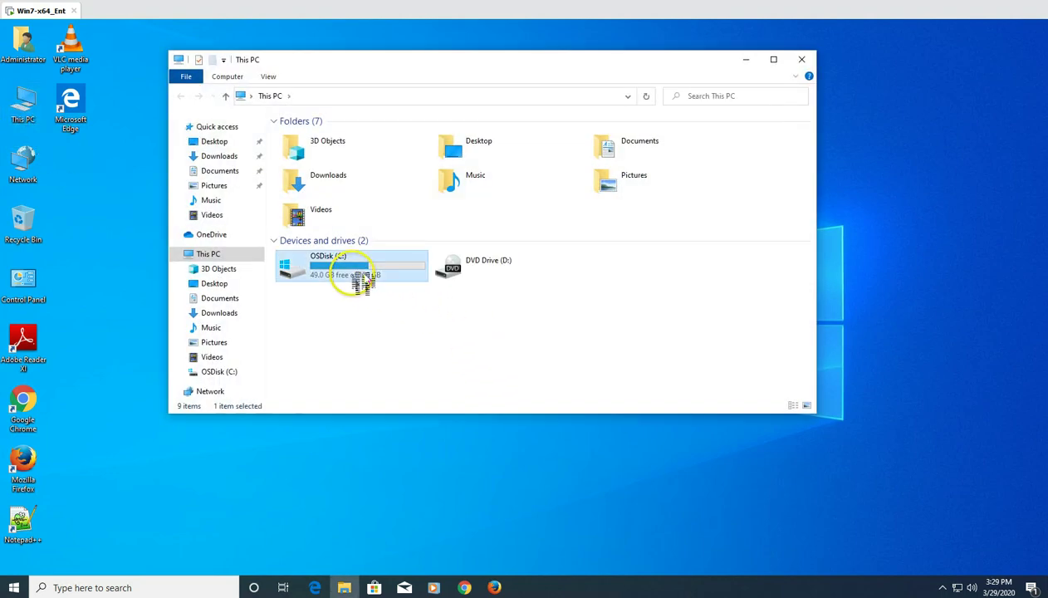
pyautogui.click(326, 226)
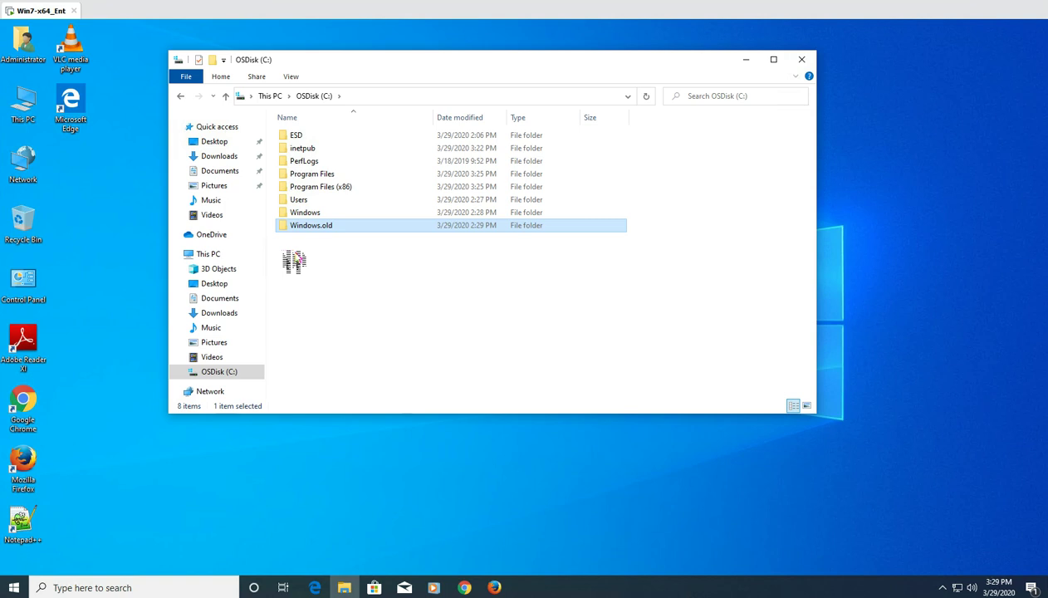
pyautogui.click(378, 328)
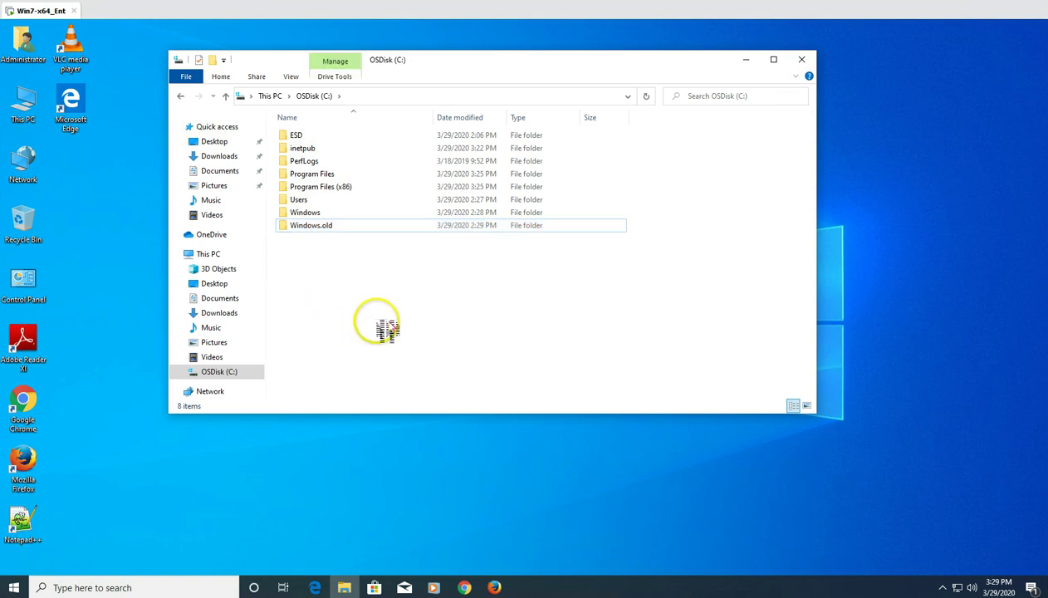
pyautogui.click(401, 457)
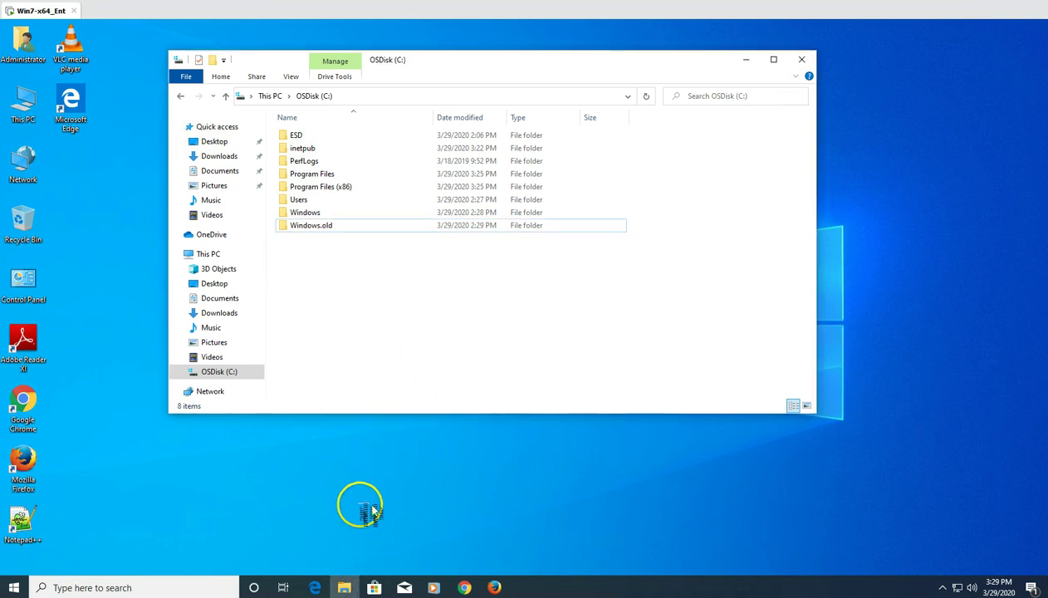
pyautogui.click(328, 226)
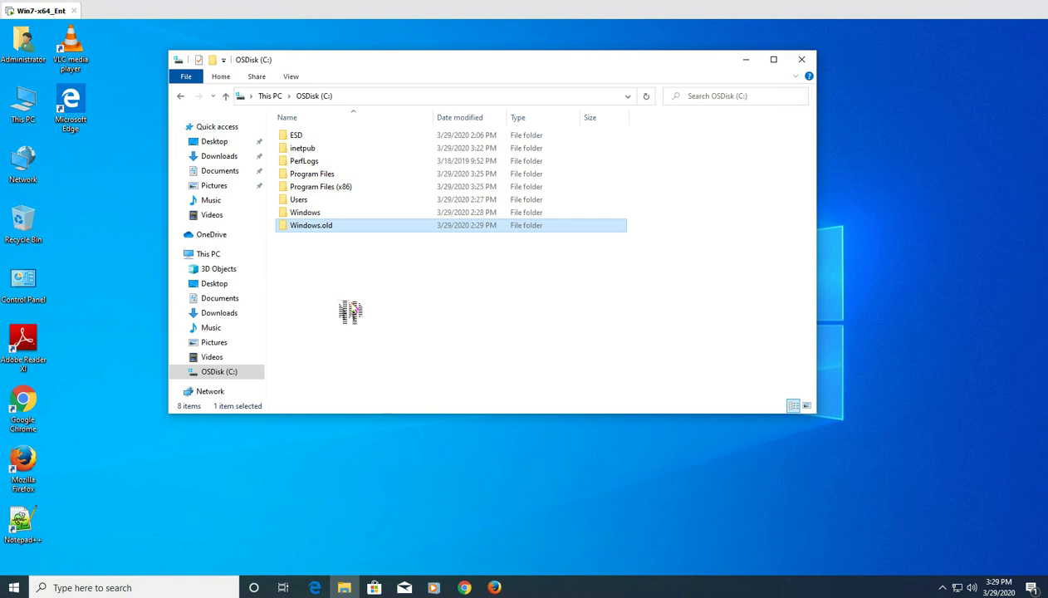
pyautogui.click(363, 484)
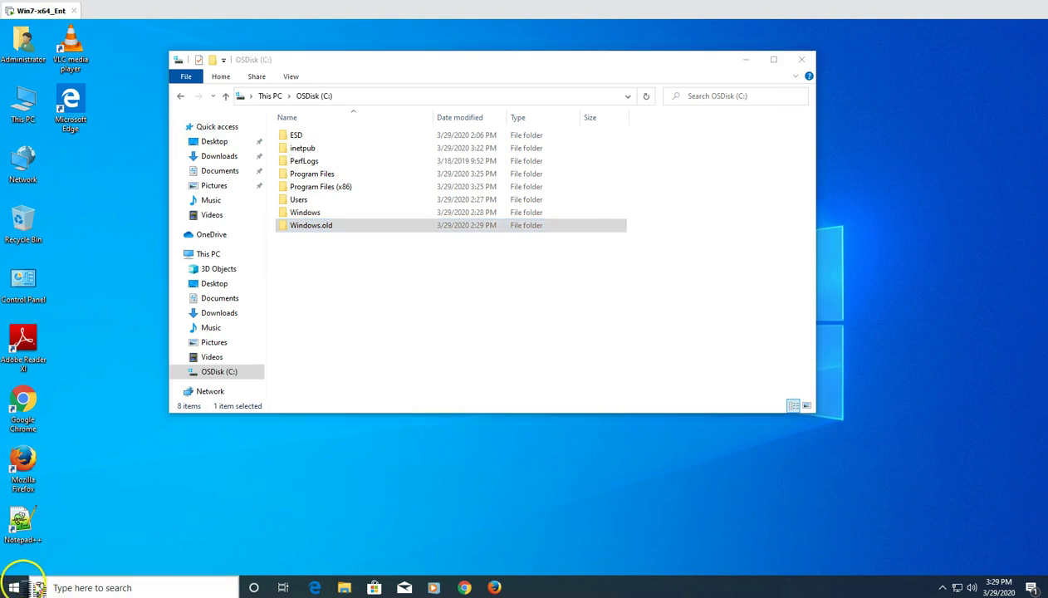
# Step: Open the Recovery page under Update & Security in Windows Settings
pyautogui.click(16, 586)
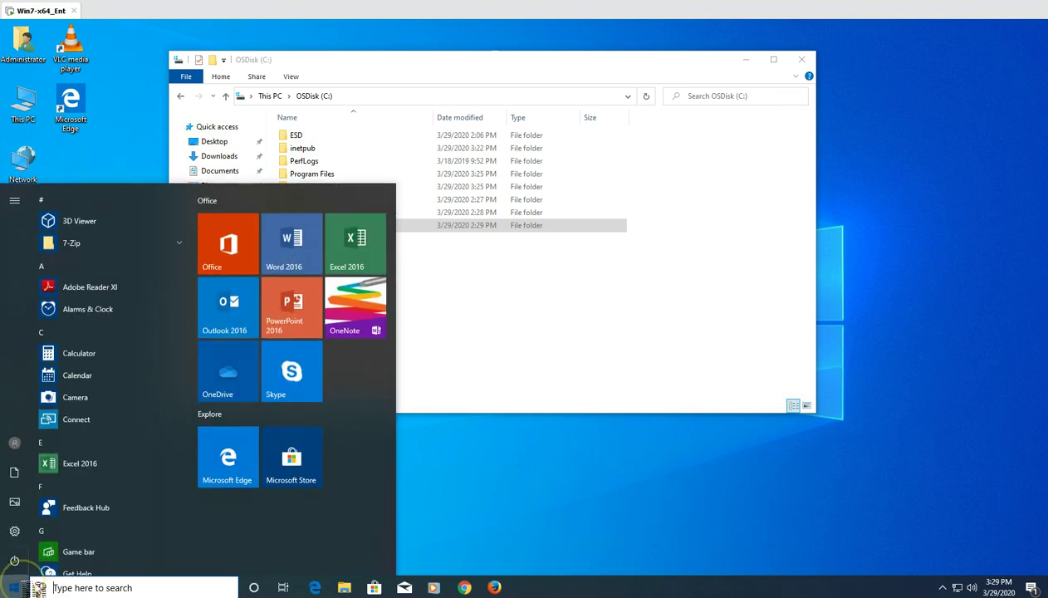
pyautogui.click(17, 532)
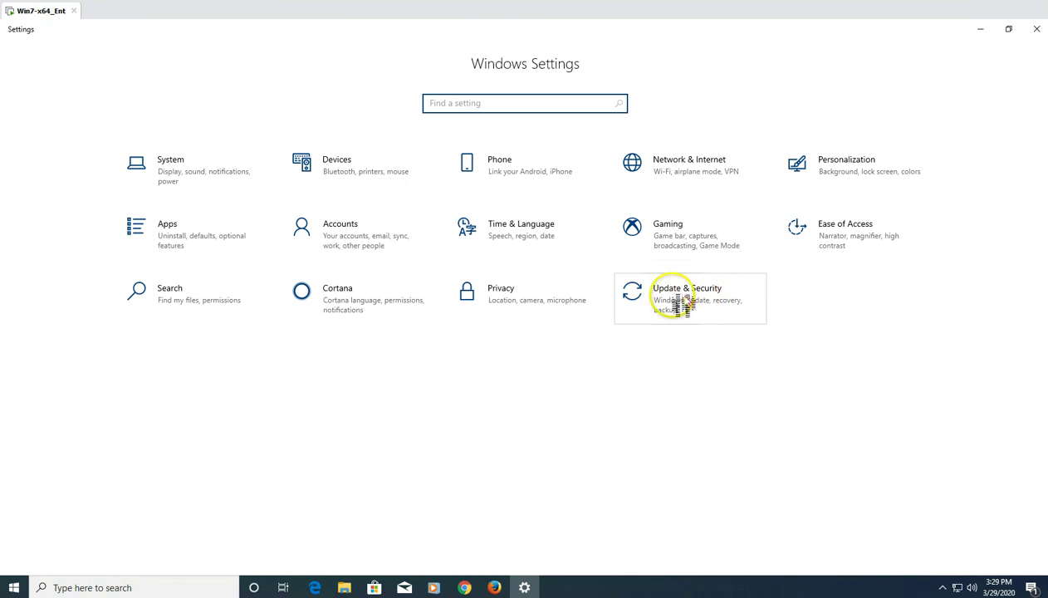
pyautogui.click(710, 304)
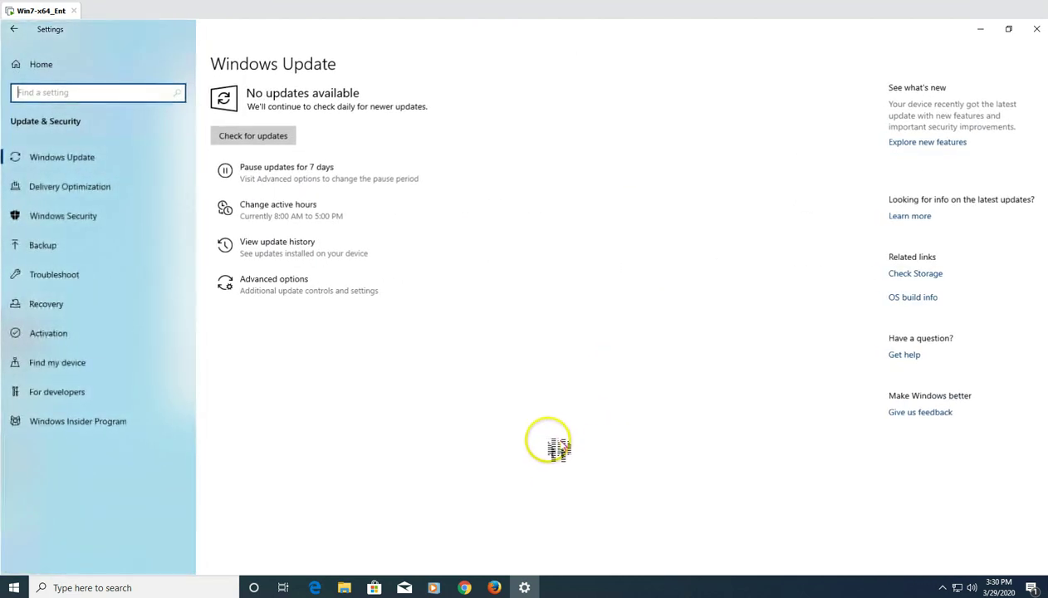
pyautogui.click(65, 312)
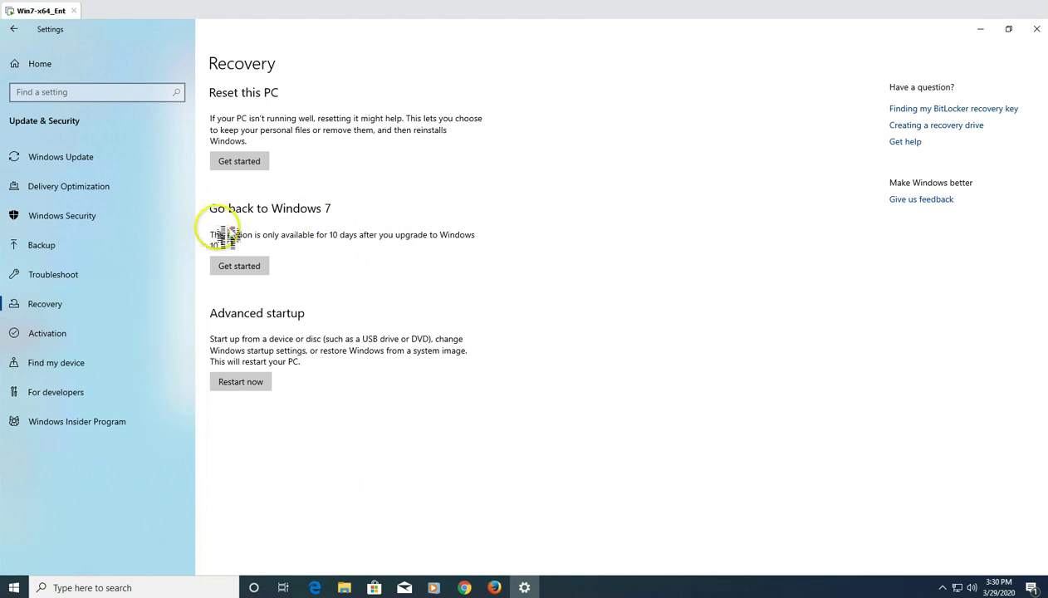
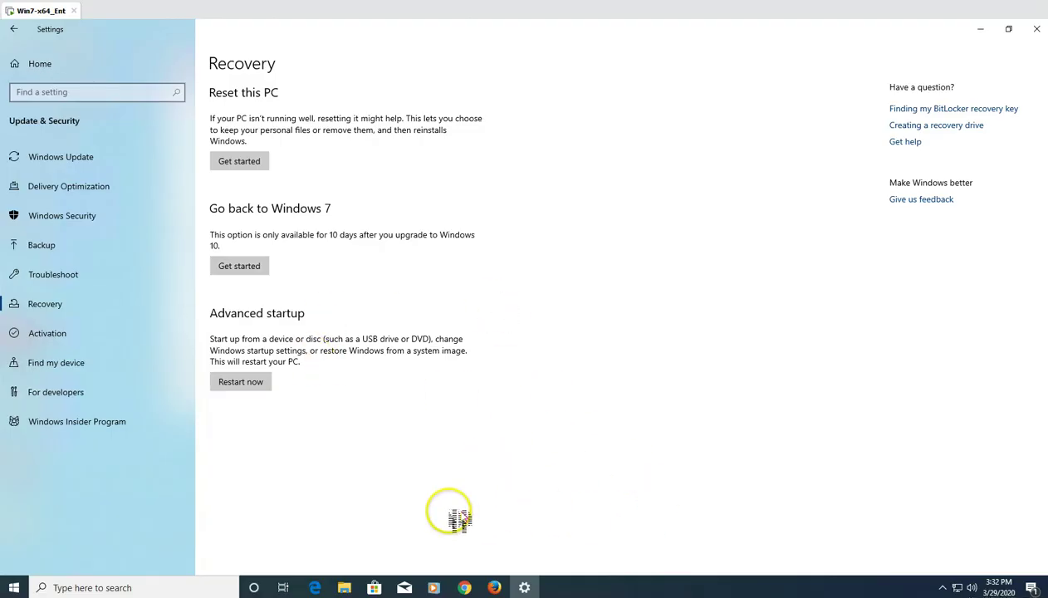
# Step: Return to Recovery from the Settings home page and start the Go back to Windows 7 process
pyautogui.click(14, 588)
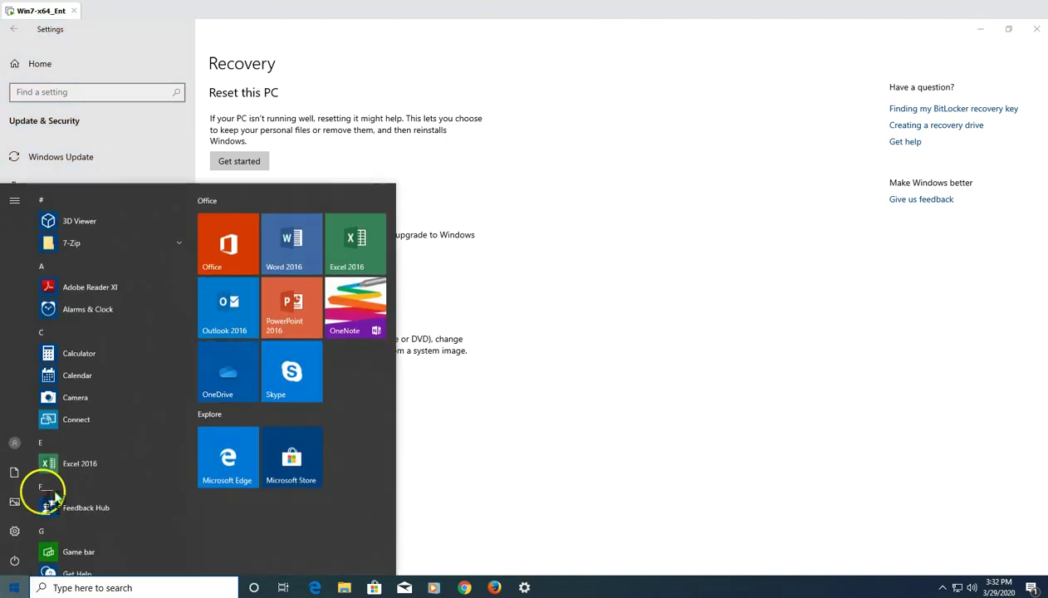
pyautogui.click(30, 536)
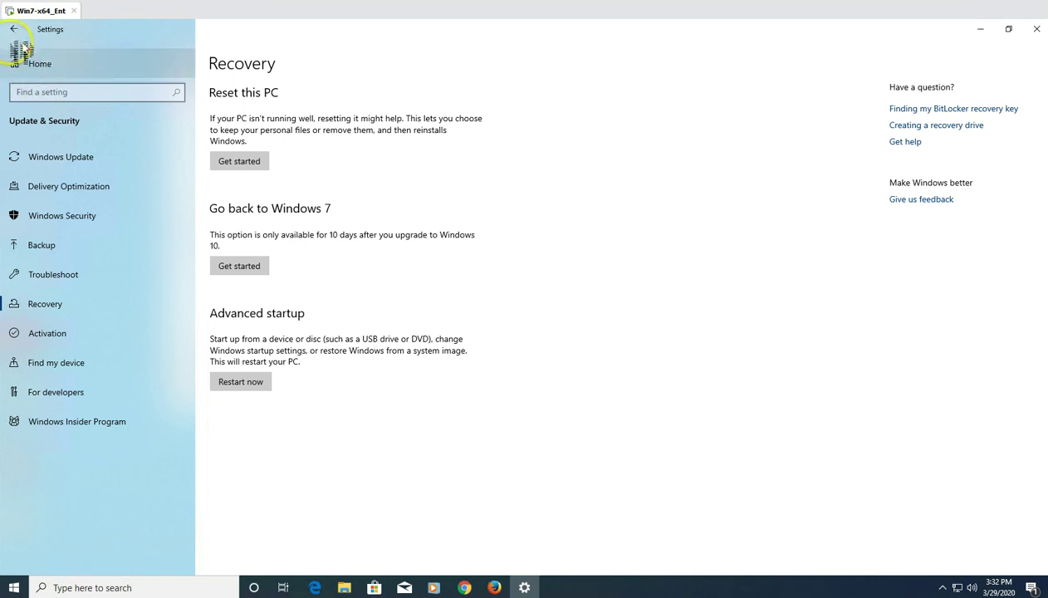
pyautogui.click(14, 29)
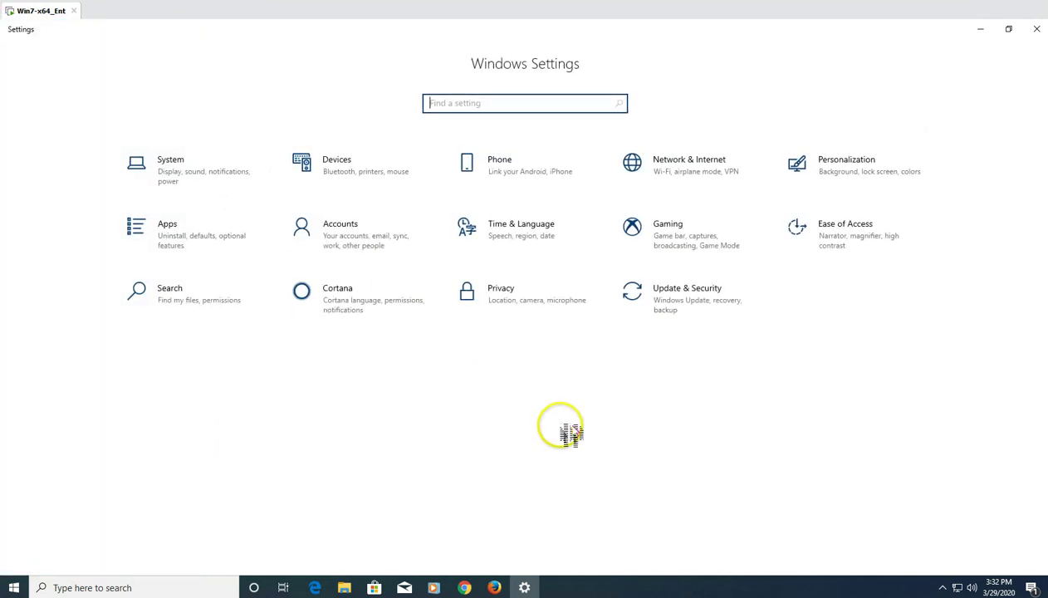
pyautogui.click(708, 301)
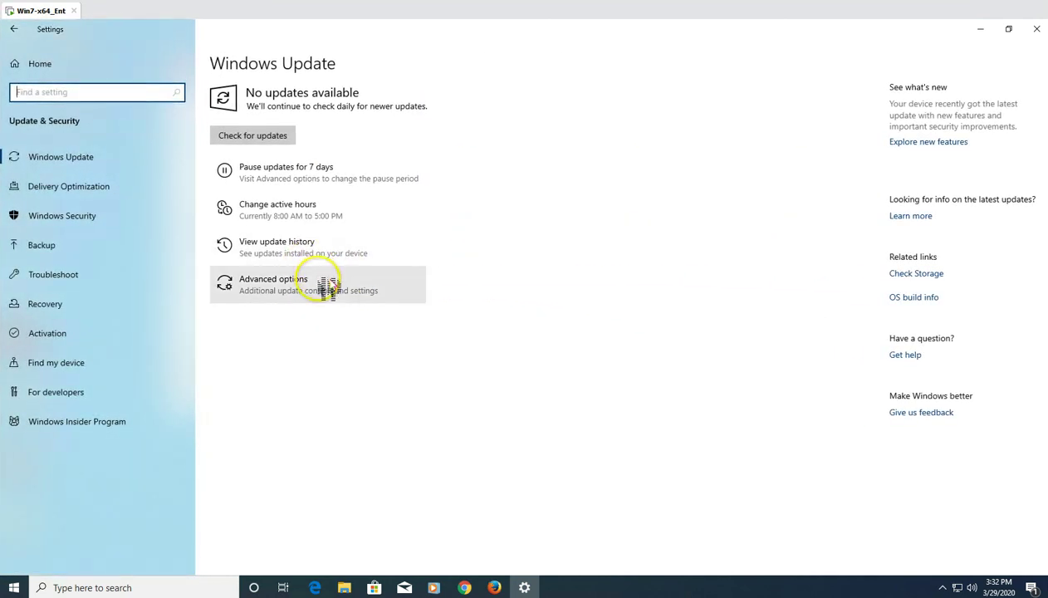
pyautogui.click(45, 304)
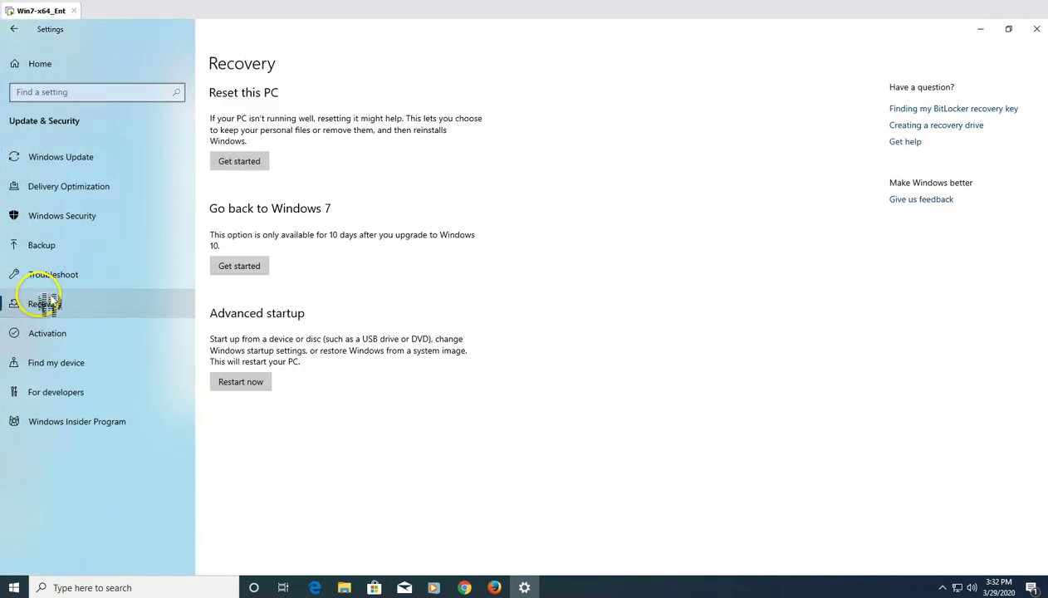
pyautogui.click(247, 267)
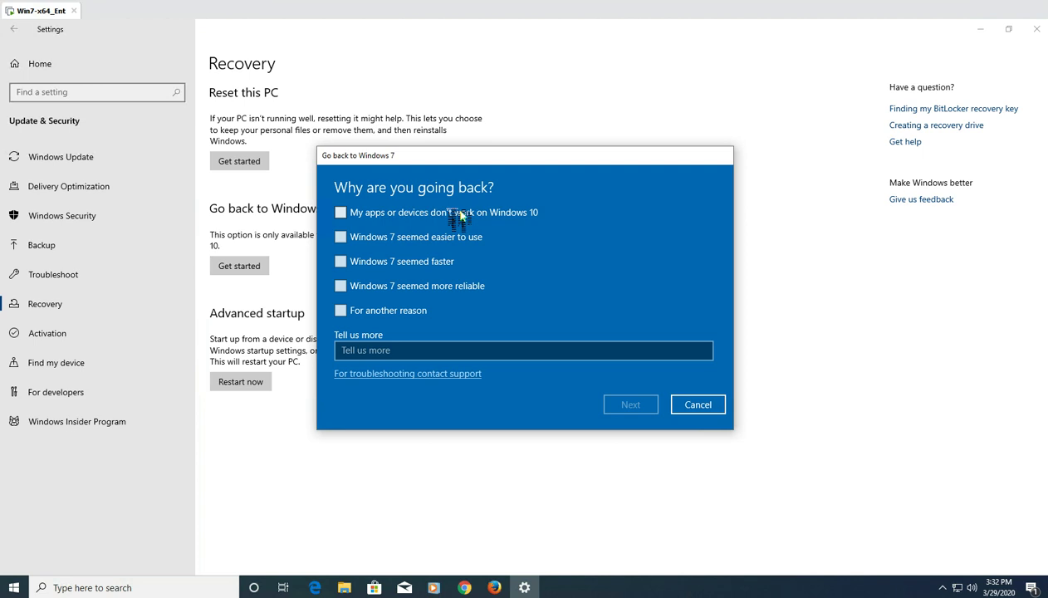
# Step: Give only "My apps or devices don't work on Windows 10" as the reason for going back and continue
pyautogui.click(387, 309)
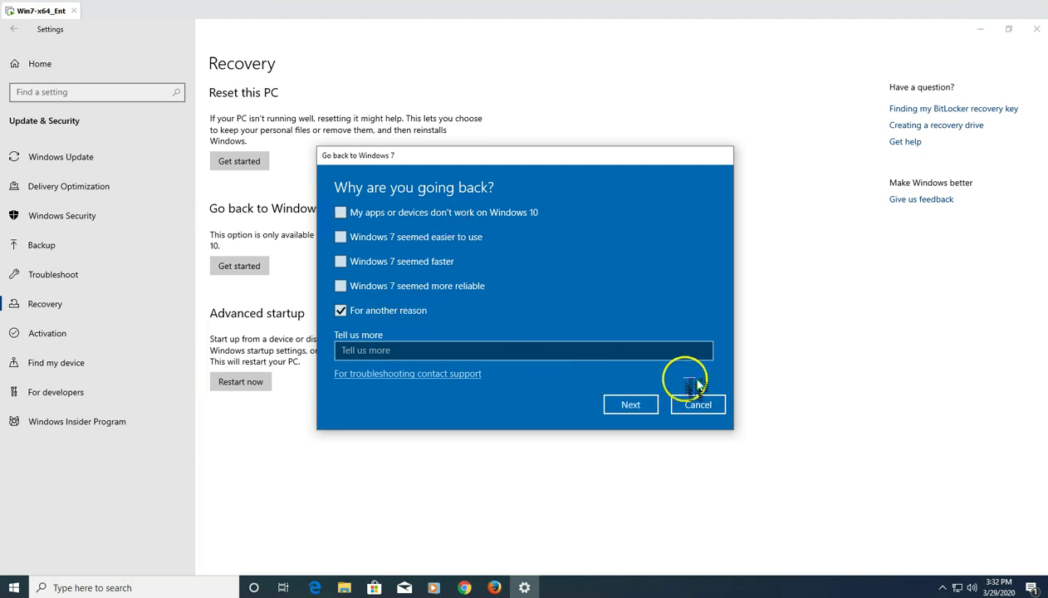
pyautogui.click(394, 310)
pyautogui.click(392, 213)
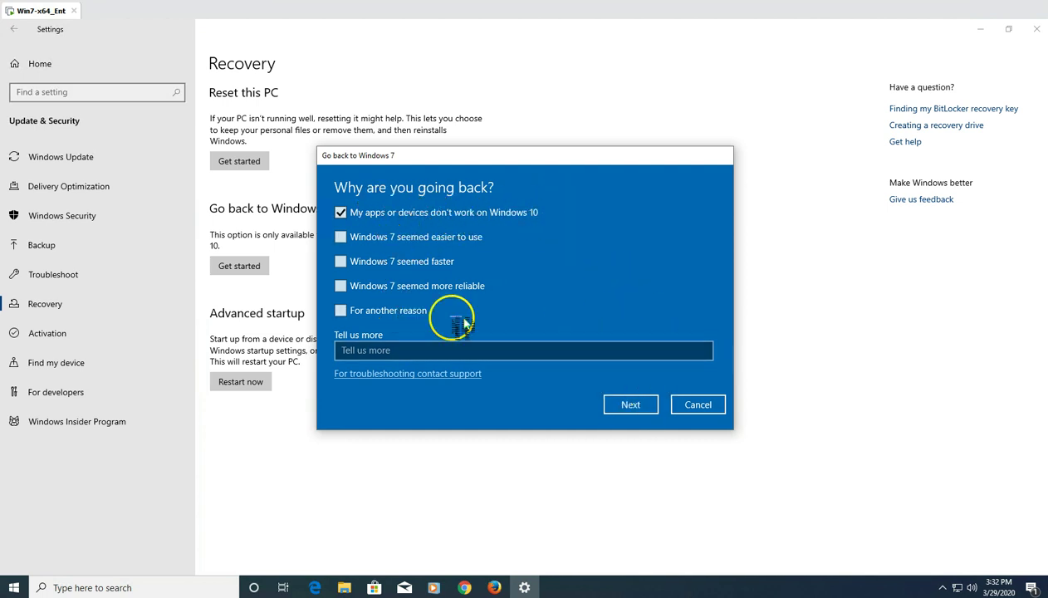
pyautogui.click(633, 405)
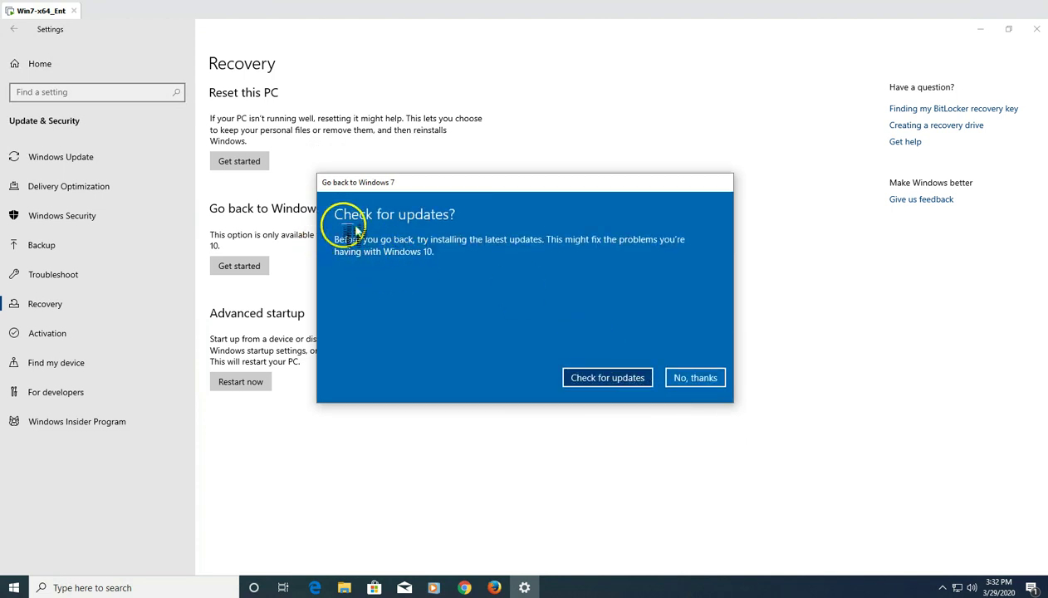
# Step: Decline the update check, proceed past the backup and password notices, and launch the rollback to Windows 7
pyautogui.click(719, 381)
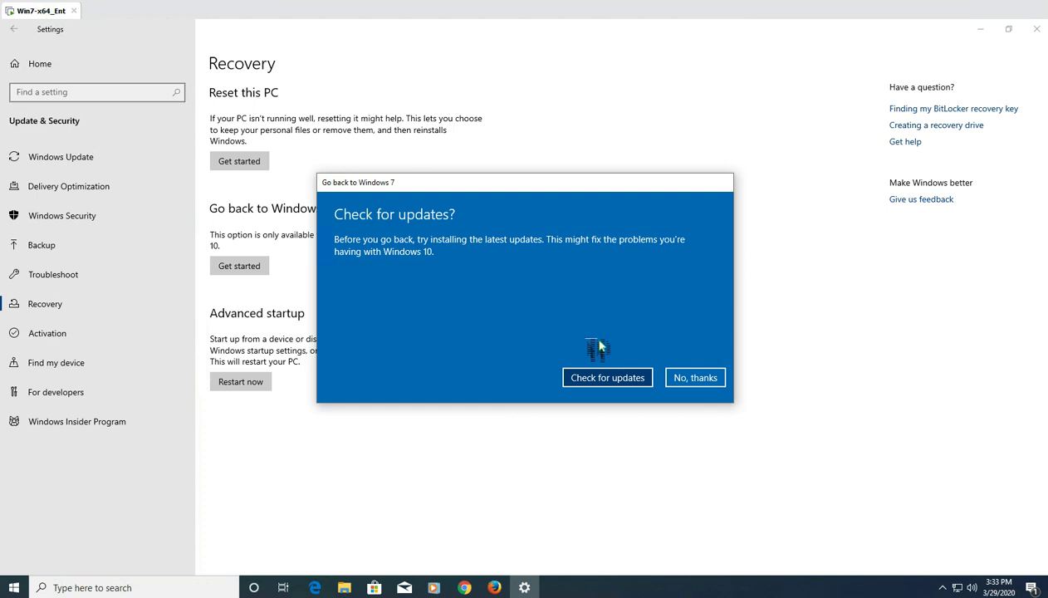
pyautogui.click(692, 378)
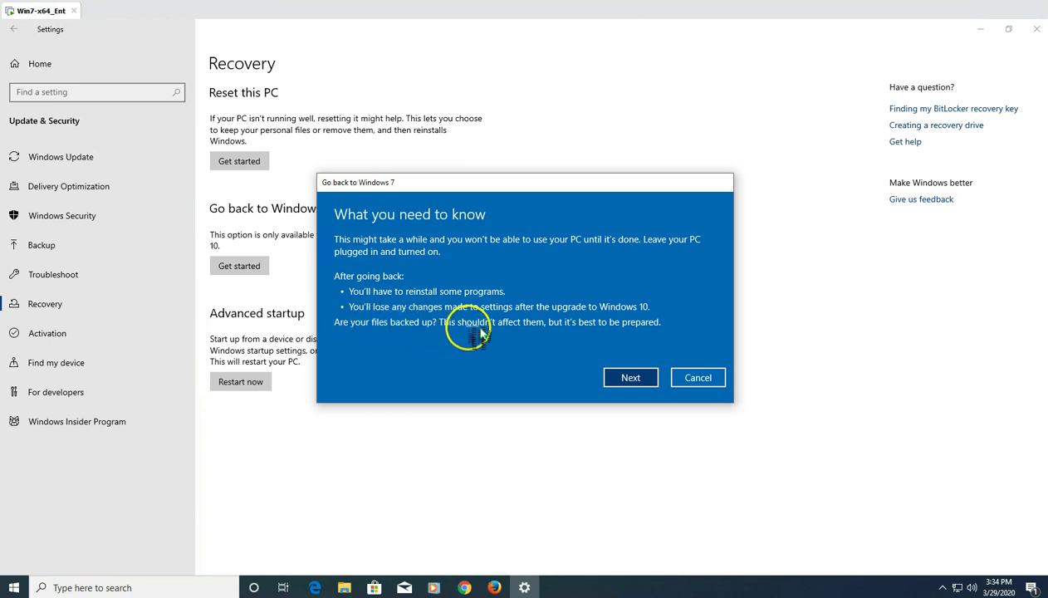
pyautogui.click(632, 378)
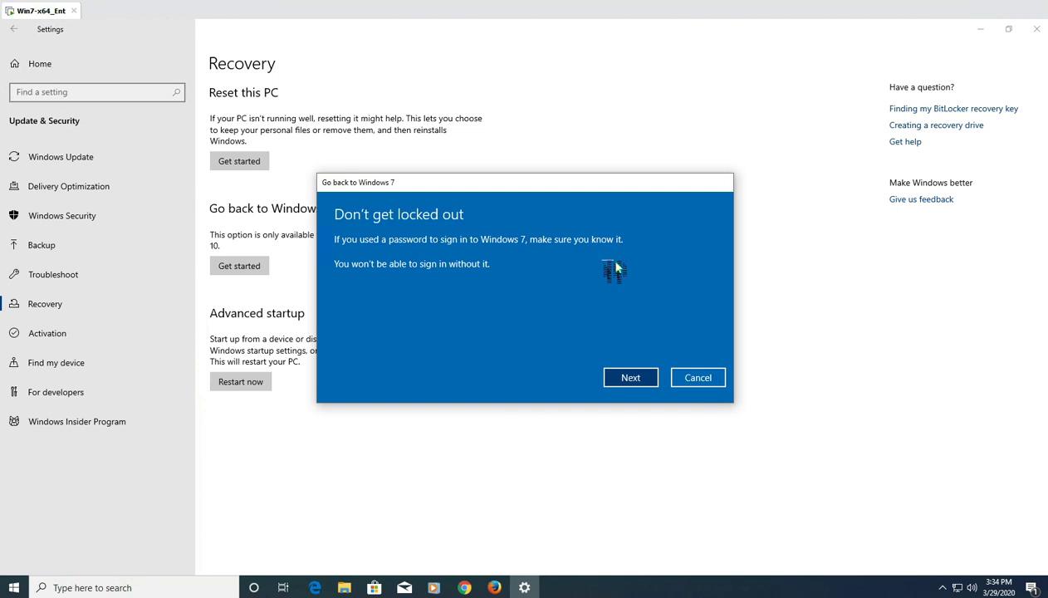
pyautogui.click(644, 381)
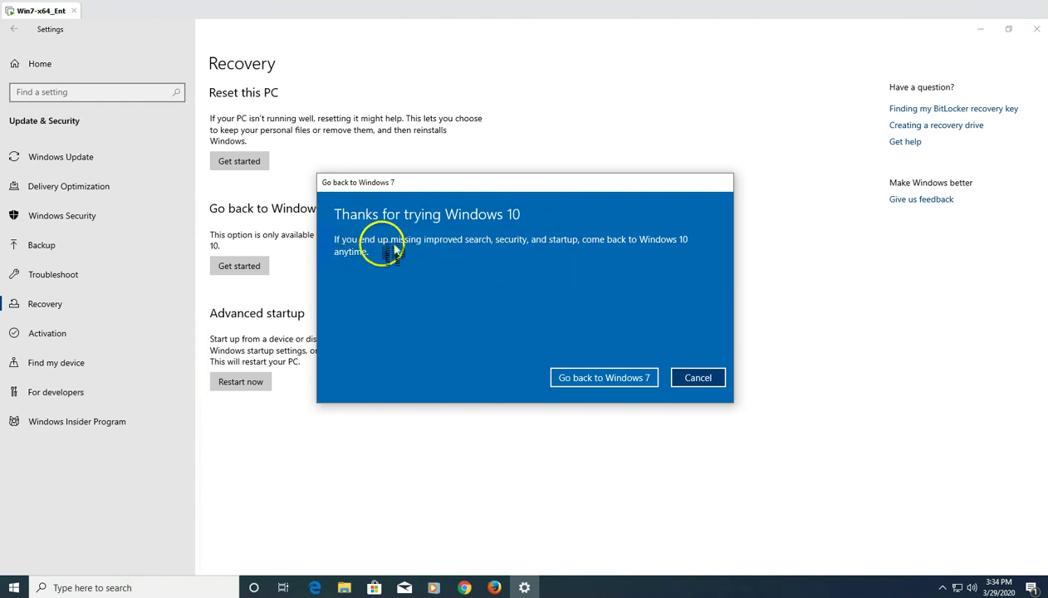
pyautogui.click(619, 381)
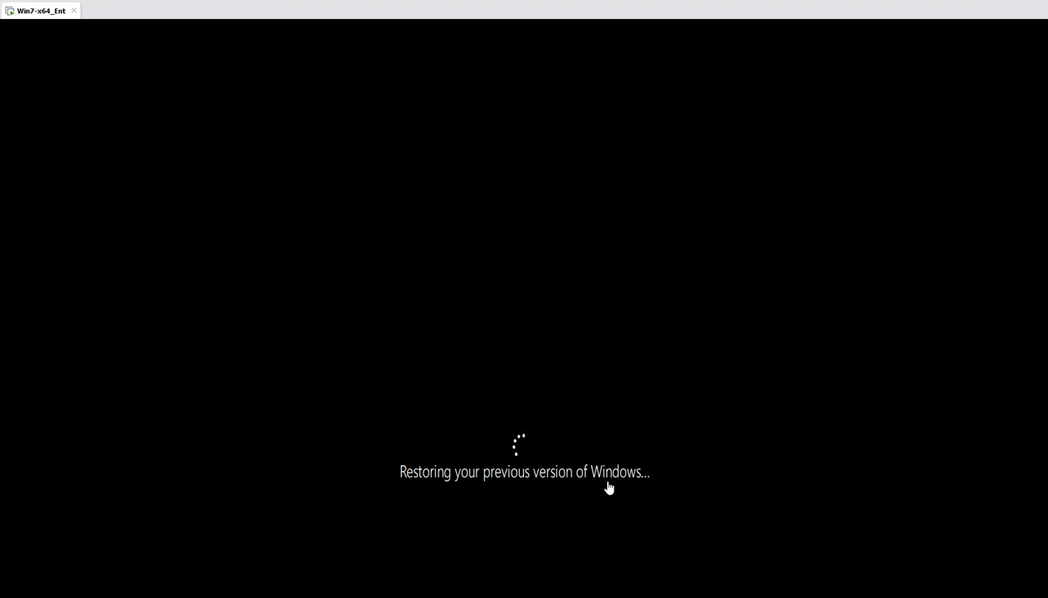
pyautogui.click(579, 525)
pyautogui.click(337, 312)
pyautogui.click(676, 466)
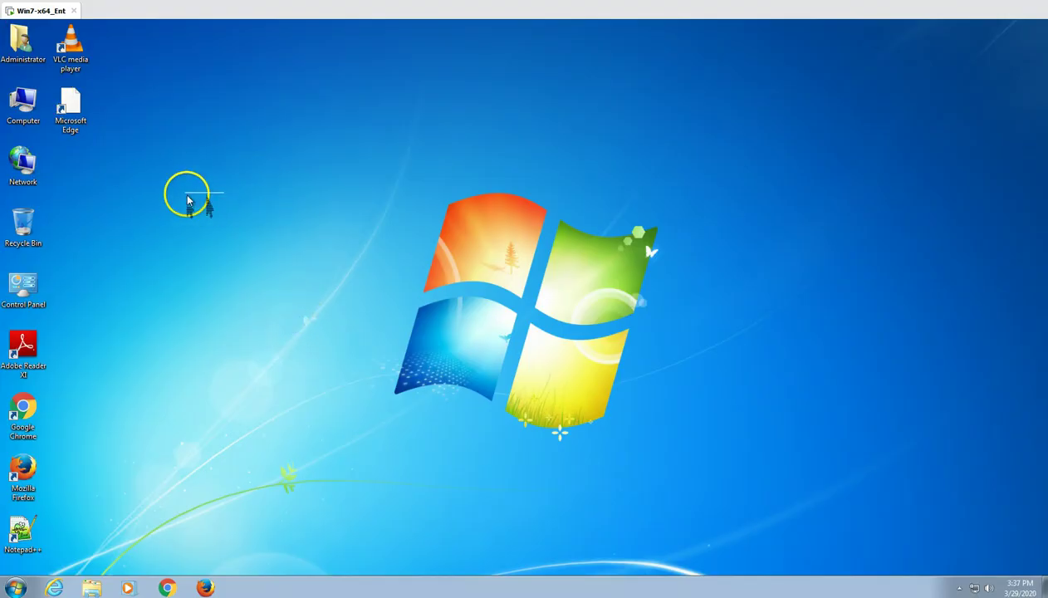
# Step: Permanently delete the broken Microsoft Edge shortcut from the Windows 7 desktop
pyautogui.click(79, 121)
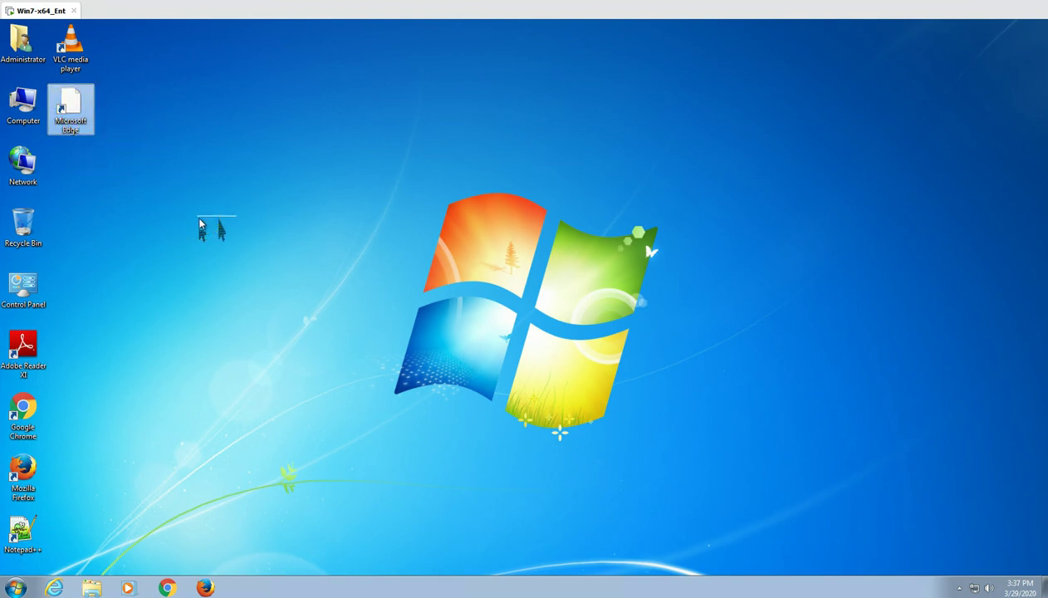
pyautogui.hotkey('shift', 'Delete')
pyautogui.press('Return')
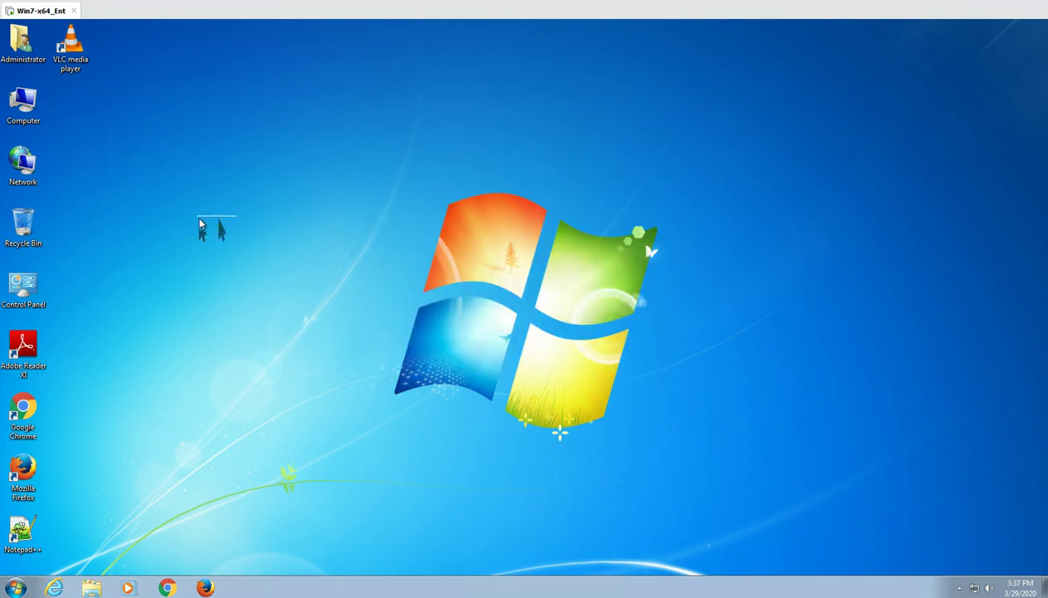
# Step: Examine the top-level folders on the OSDisk (C:) drive, then return to the Computer overview
pyautogui.doubleClick(25, 106)
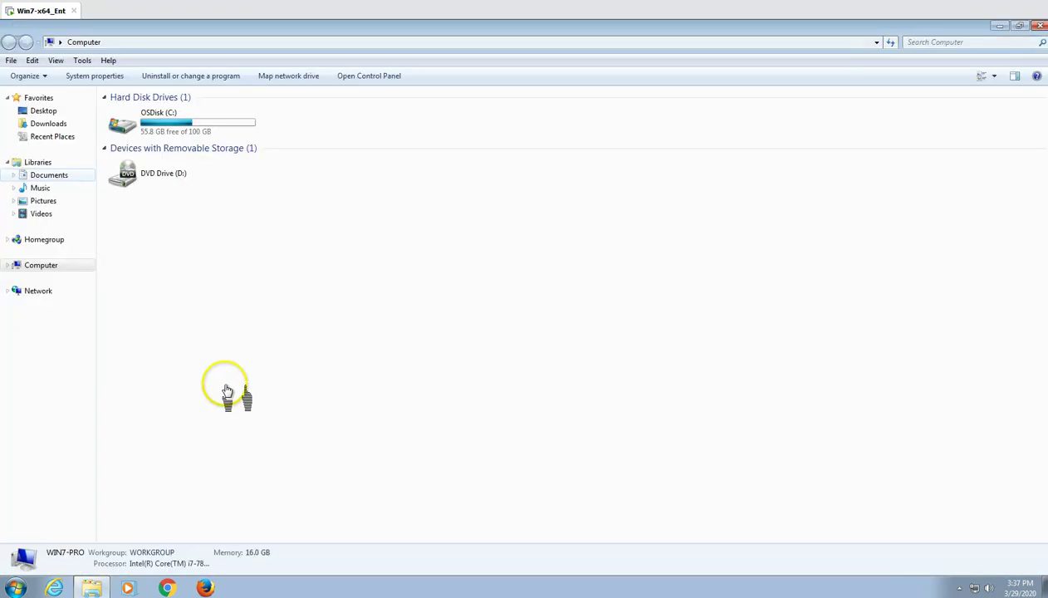
pyautogui.doubleClick(188, 134)
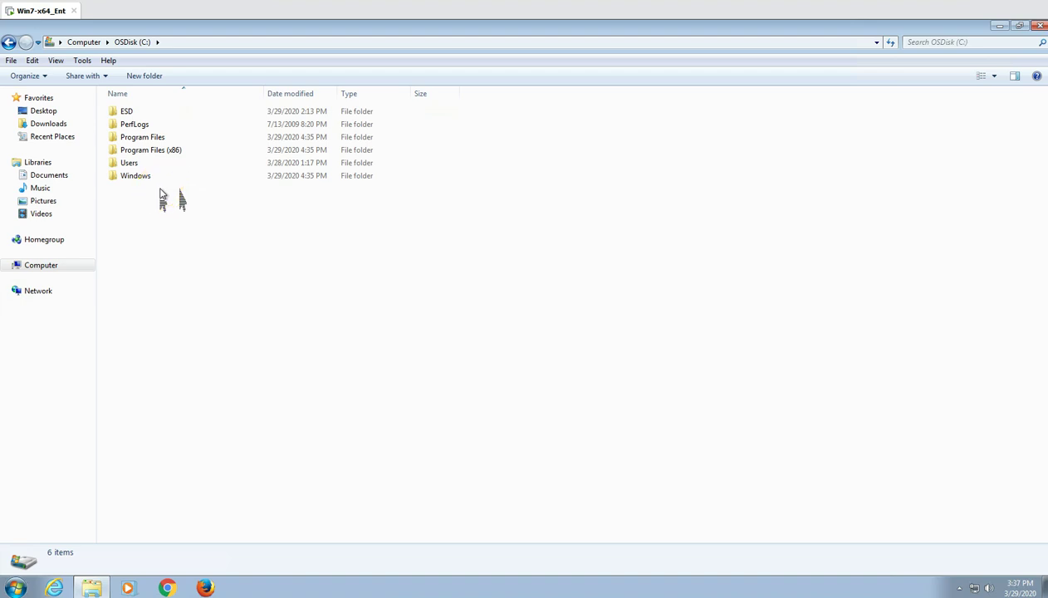
pyautogui.click(191, 334)
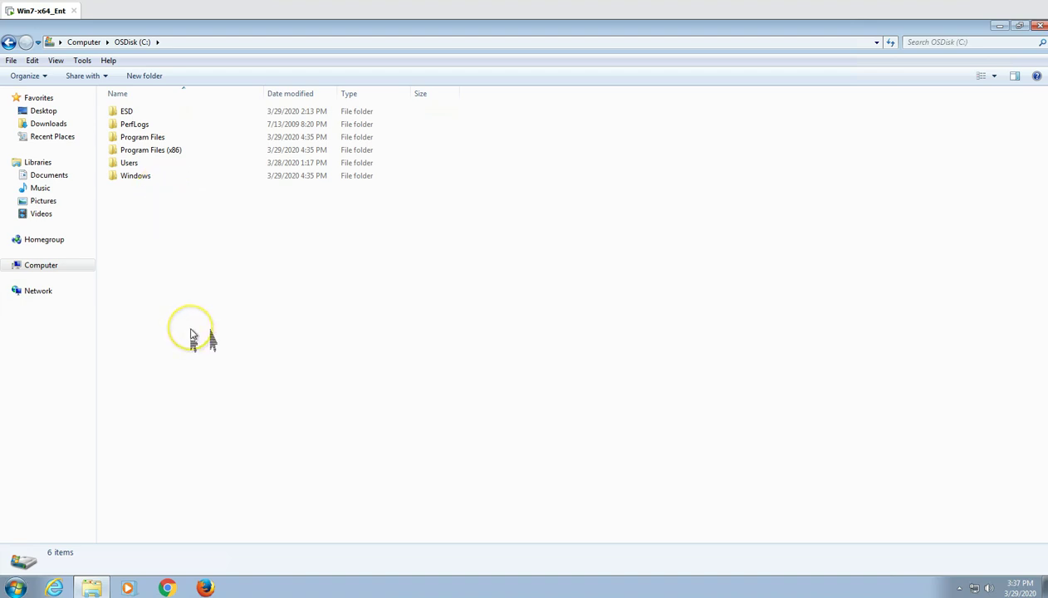
pyautogui.click(39, 265)
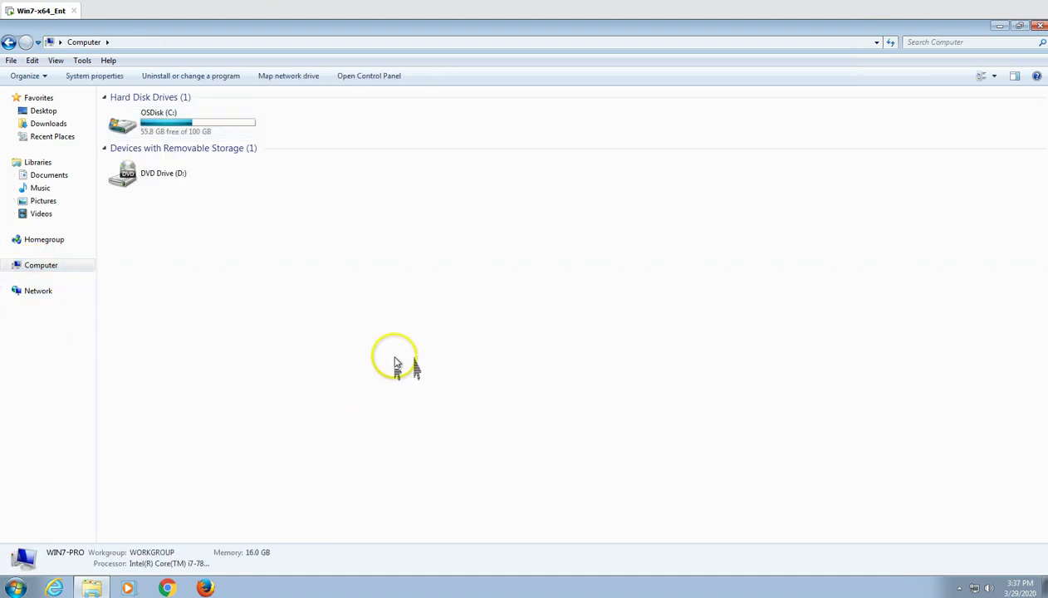
# Step: Check the files kept in the Downloads folder and close the Explorer window
pyautogui.click(47, 123)
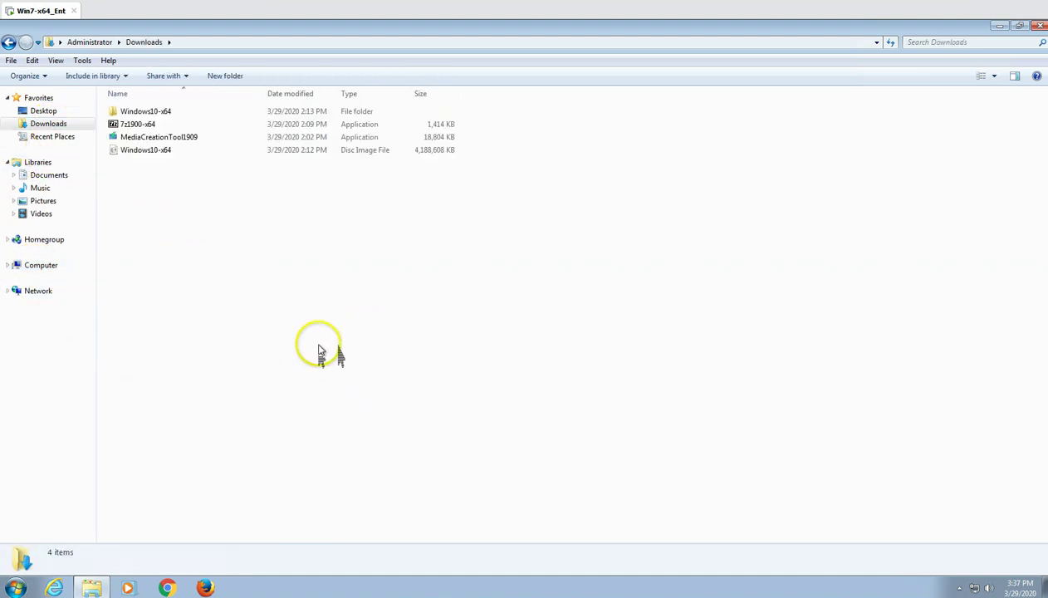
pyautogui.moveTo(158, 98); pyautogui.dragTo(295, 257)
pyautogui.click(410, 349)
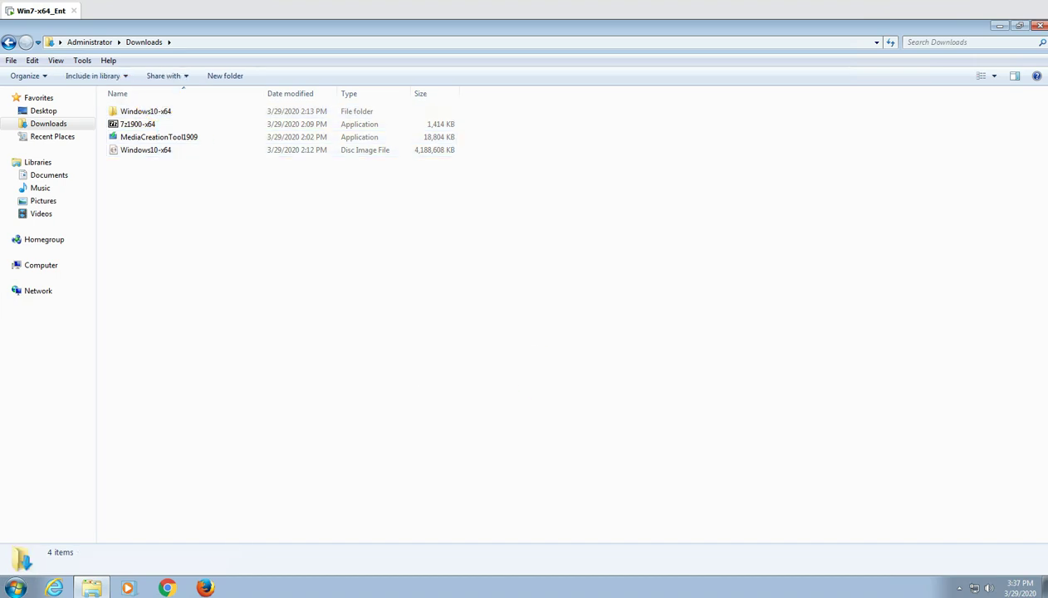
pyautogui.click(1040, 26)
# Step: Review the installed programs in Control Panel's Programs and Features and close the window
pyautogui.doubleClick(20, 296)
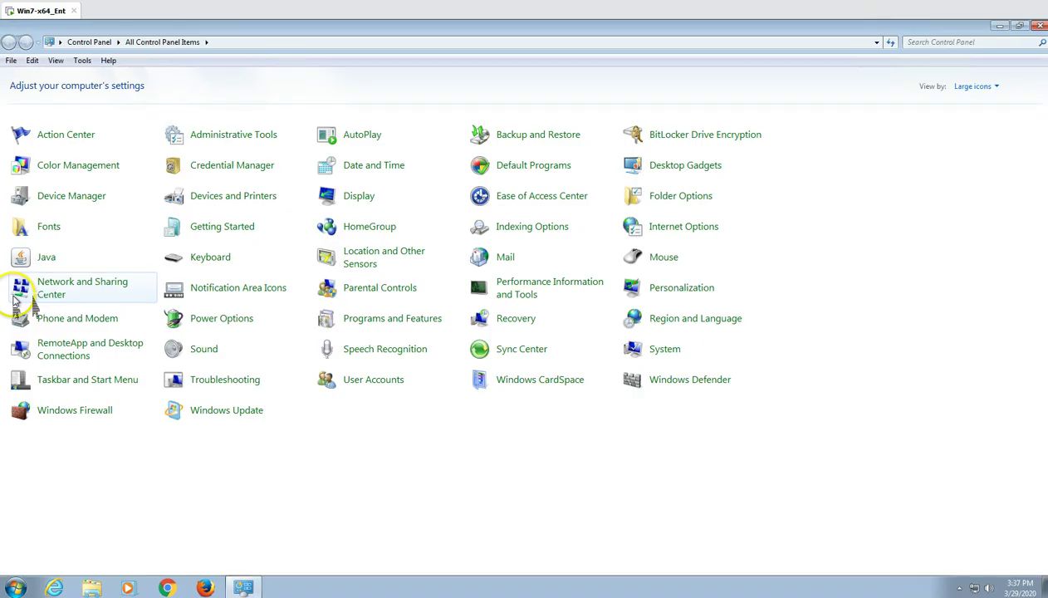
pyautogui.click(353, 356)
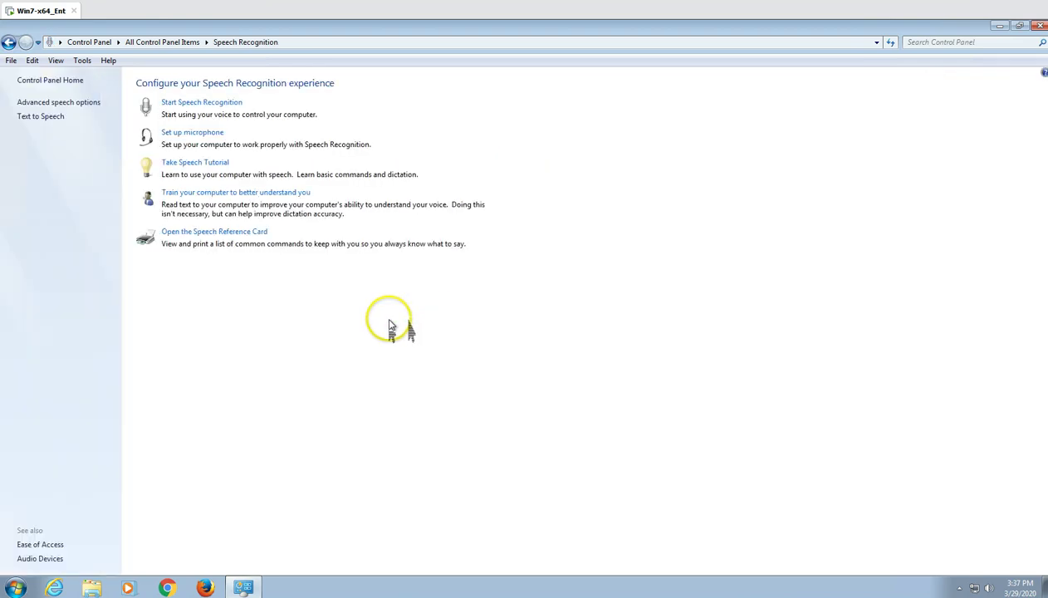
pyautogui.click(8, 41)
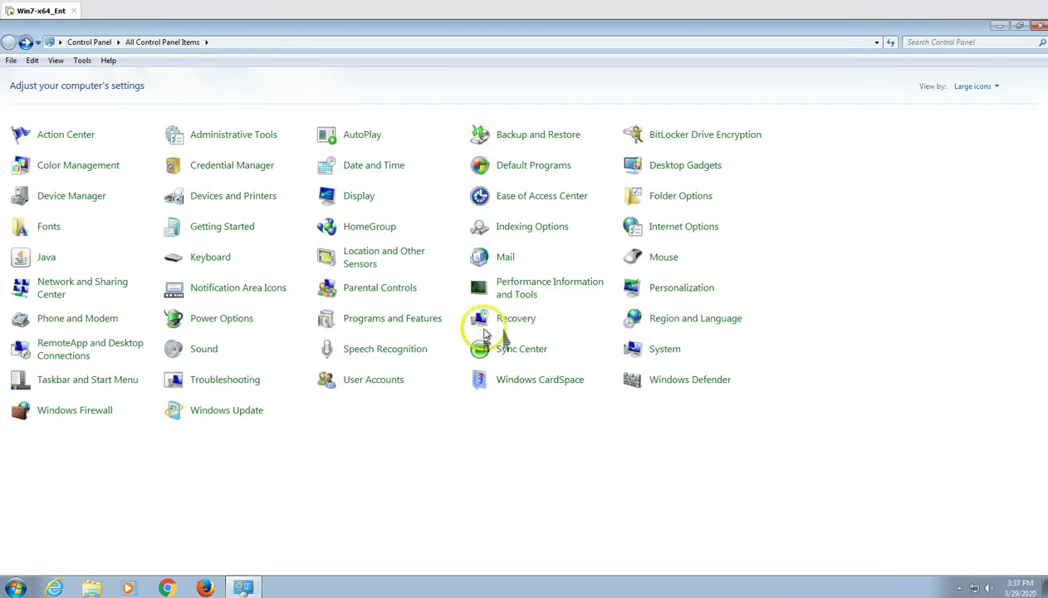
pyautogui.click(410, 321)
pyautogui.click(403, 323)
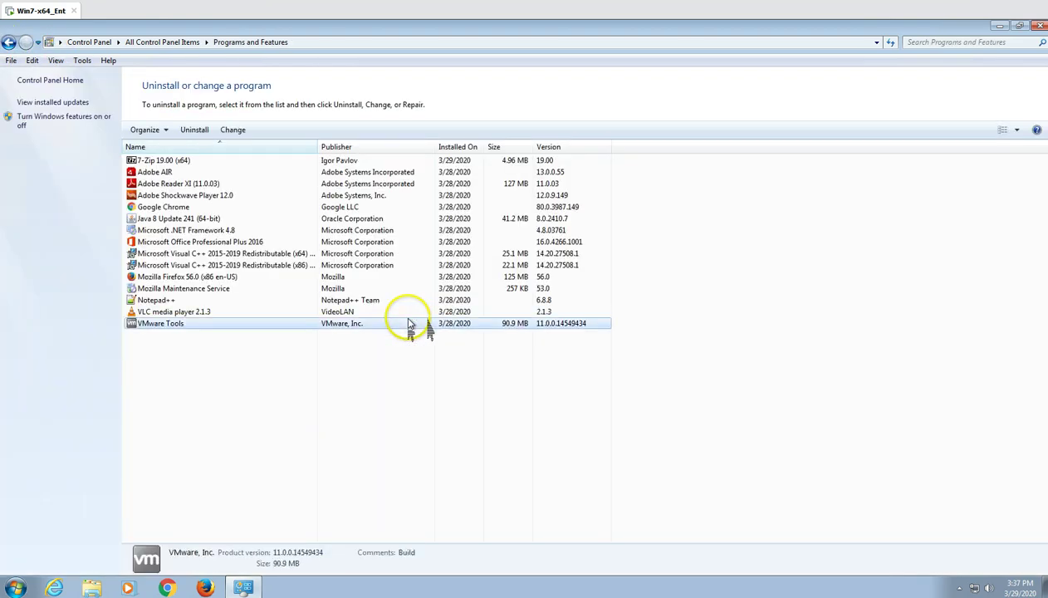
pyautogui.click(431, 364)
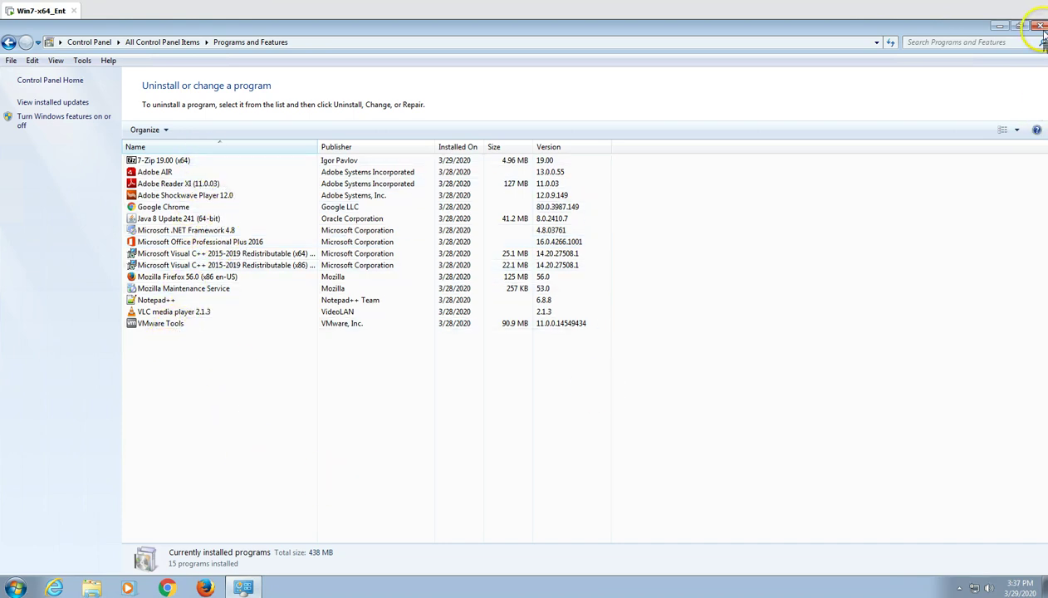
pyautogui.click(1040, 26)
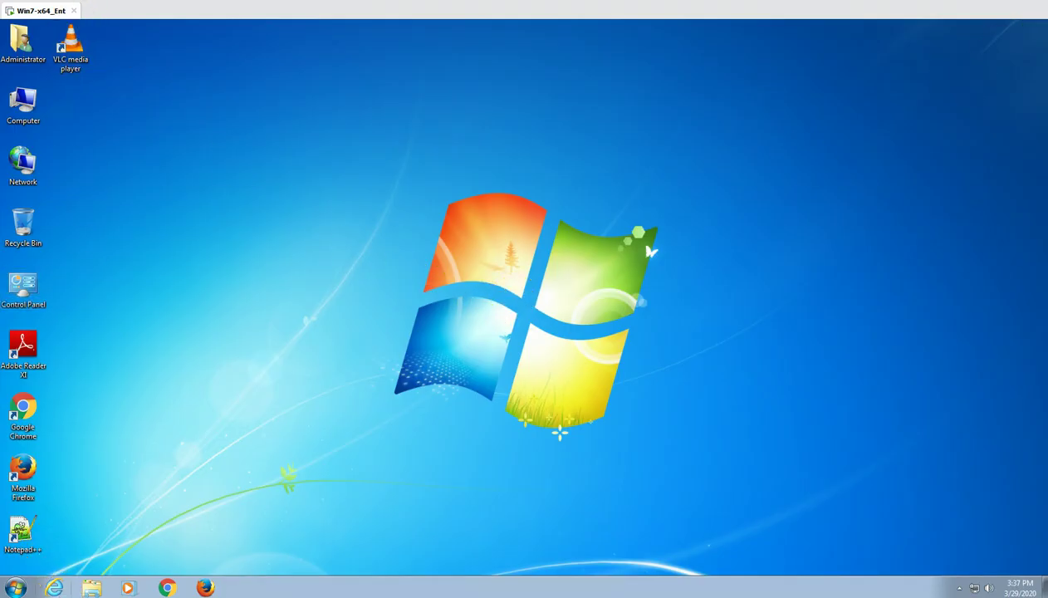